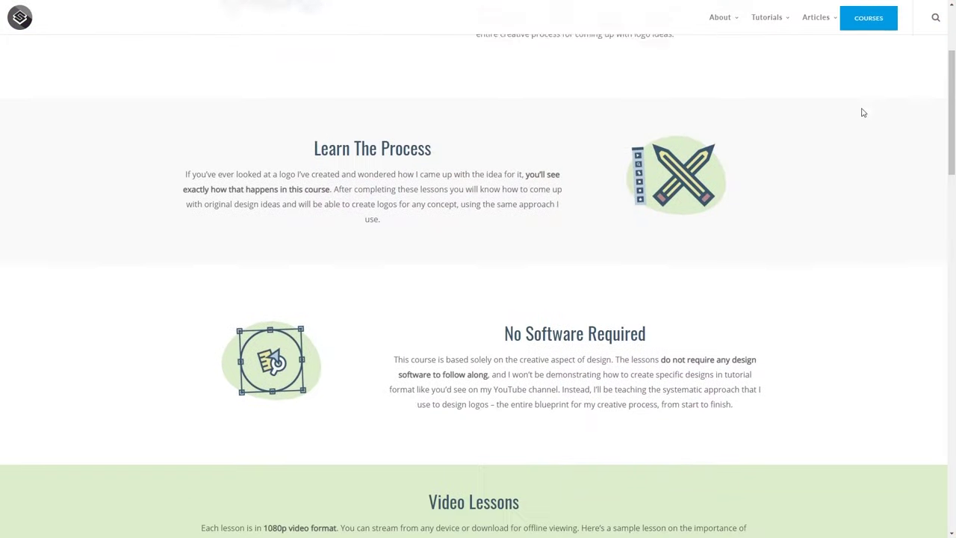
pyautogui.scroll(-9, 854, 119)
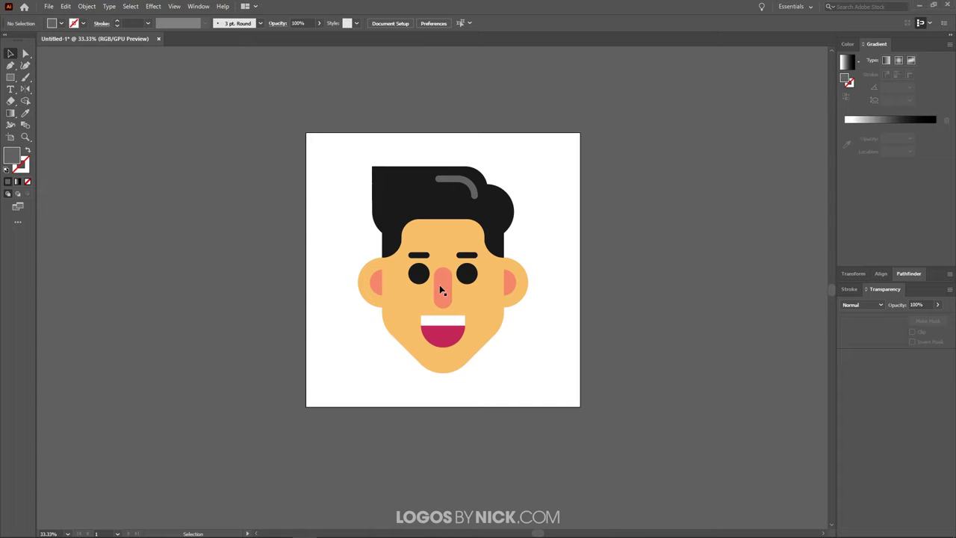
pyautogui.click(463, 336)
pyautogui.click(507, 308)
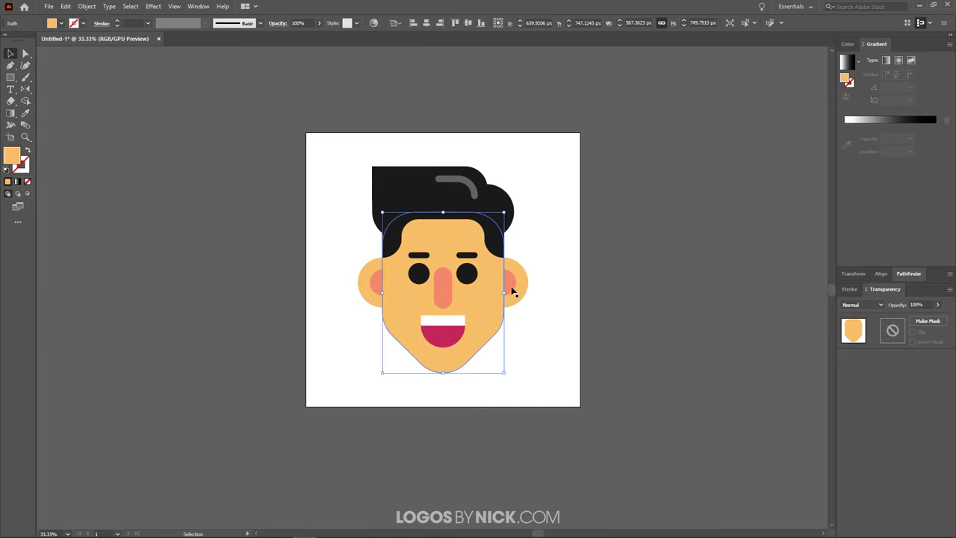
pyautogui.click(513, 286)
pyautogui.click(492, 190)
pyautogui.click(470, 185)
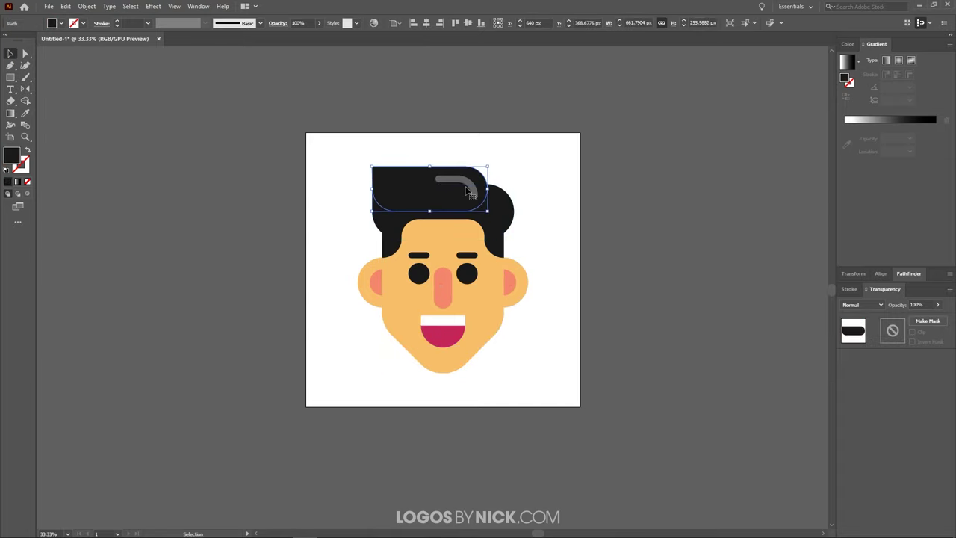
pyautogui.click(457, 179)
pyautogui.click(363, 266)
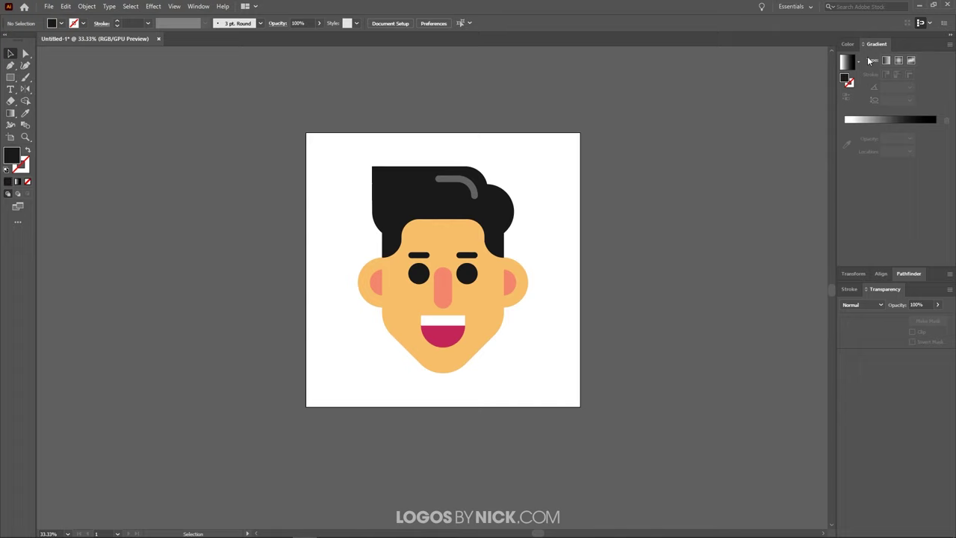
pyautogui.click(198, 7)
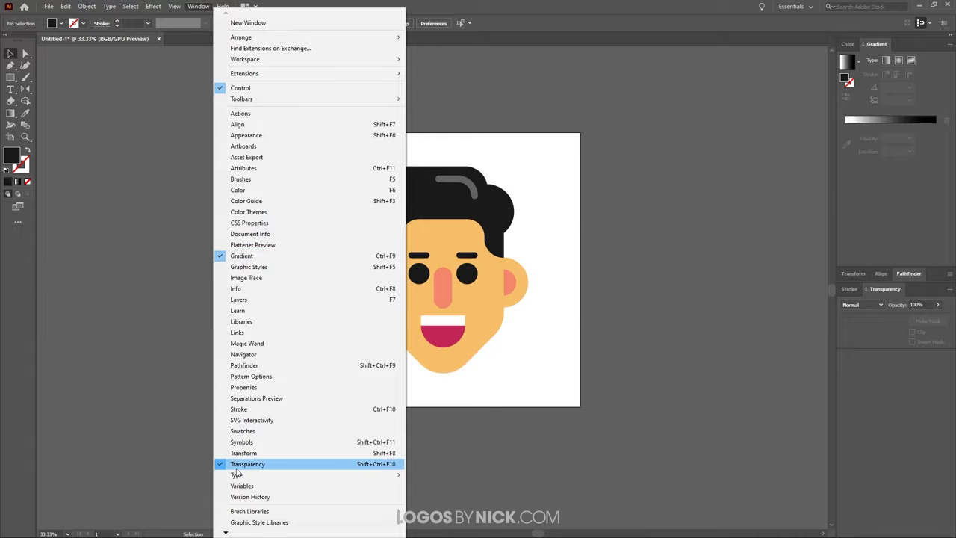
pyautogui.click(689, 254)
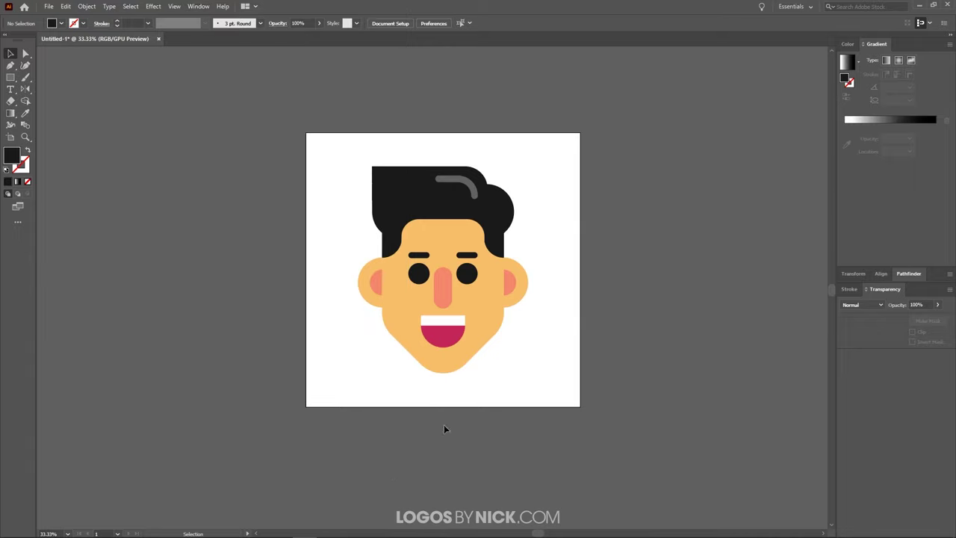
pyautogui.click(436, 302)
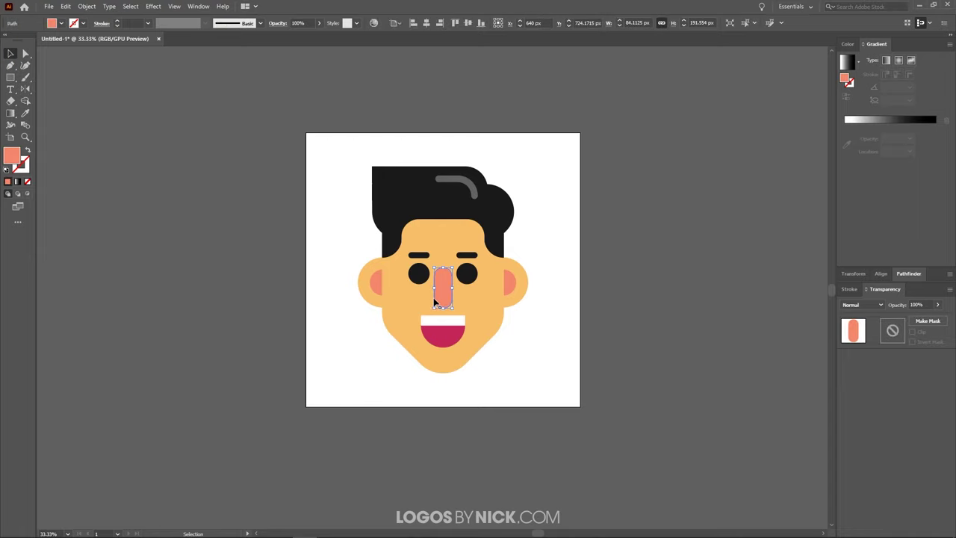
pyautogui.click(521, 339)
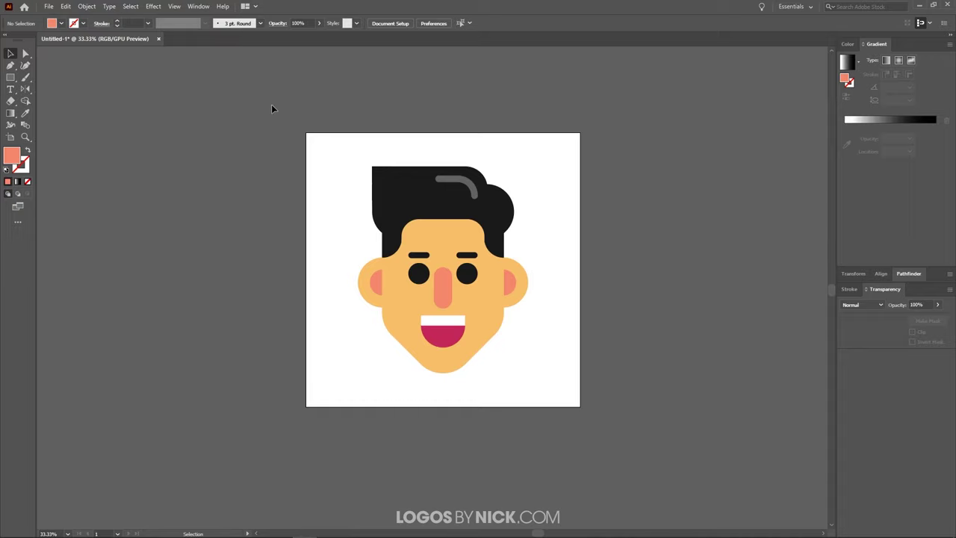
# Step: Select all the face artwork, group it with Ctrl+G, and deselect
pyautogui.hotkey('ctrl', 'a')
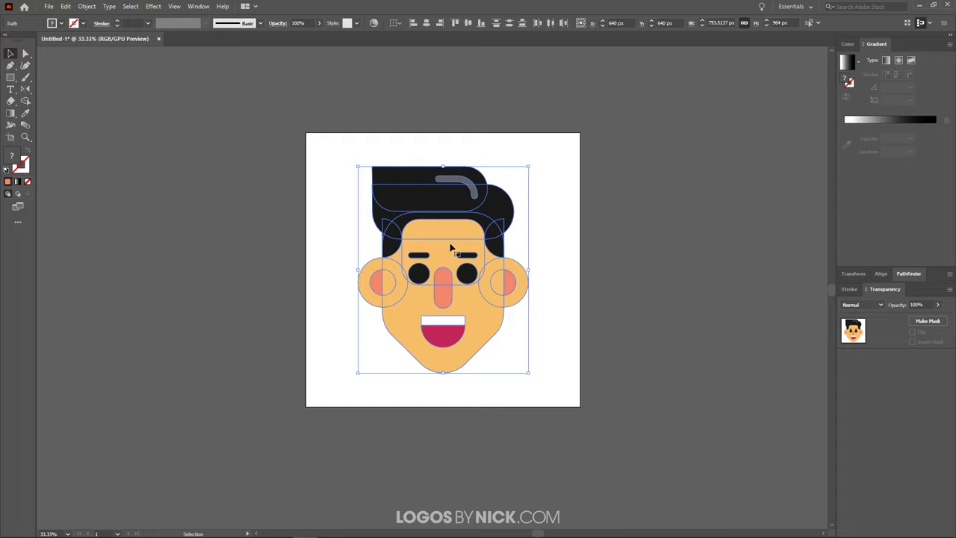
pyautogui.hotkey('ctrl', 'g')
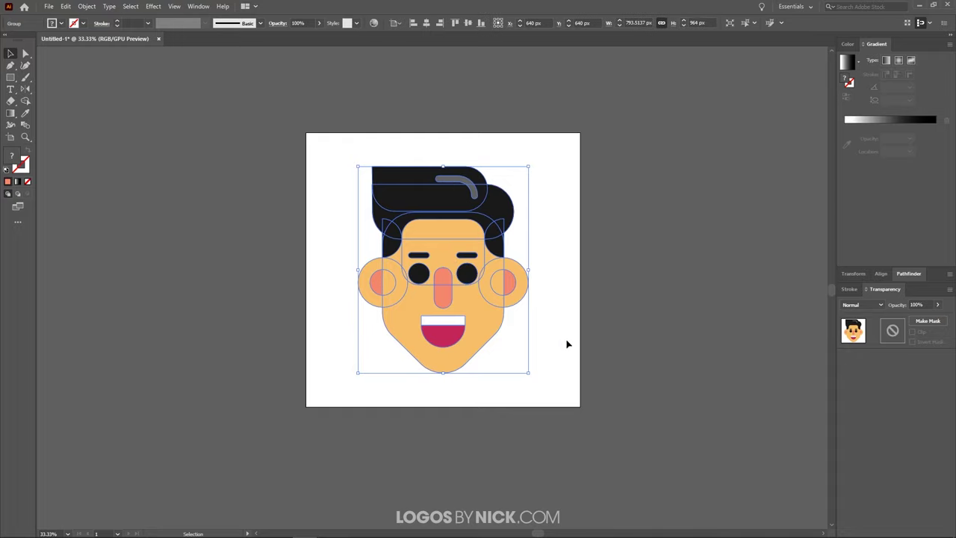
pyautogui.click(589, 305)
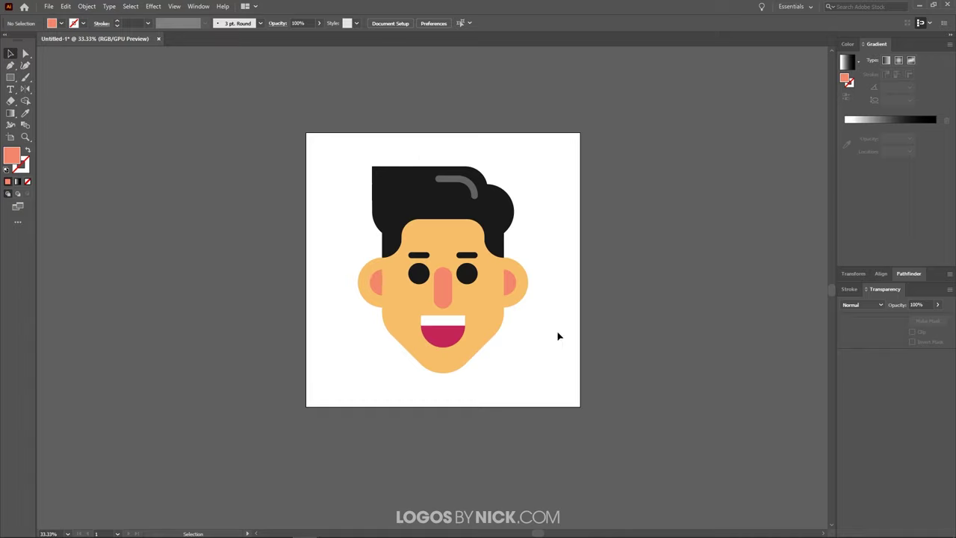
# Step: Draw a large rectangle with the Rectangle Tool covering the whole face
pyautogui.click(11, 77)
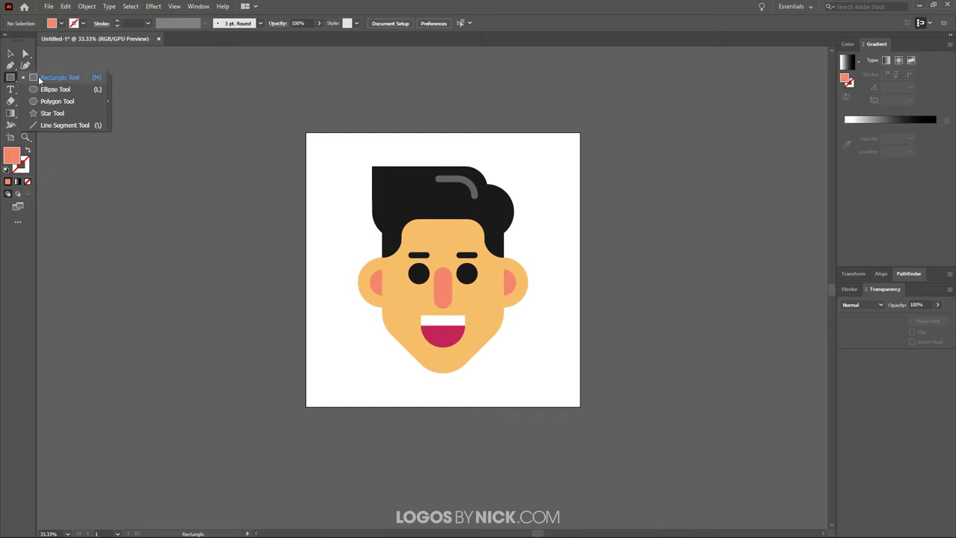
pyautogui.click(39, 76)
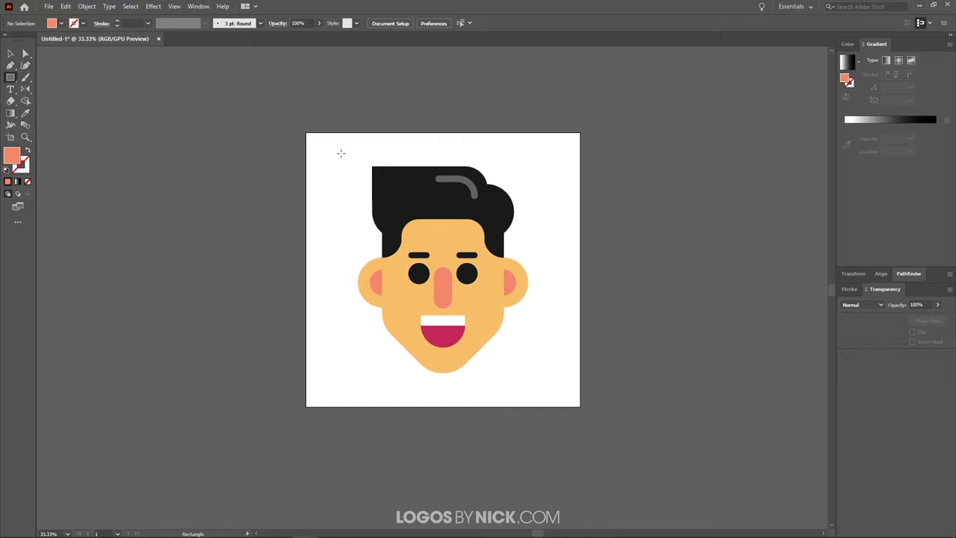
pyautogui.moveTo(345, 156); pyautogui.dragTo(536, 383)
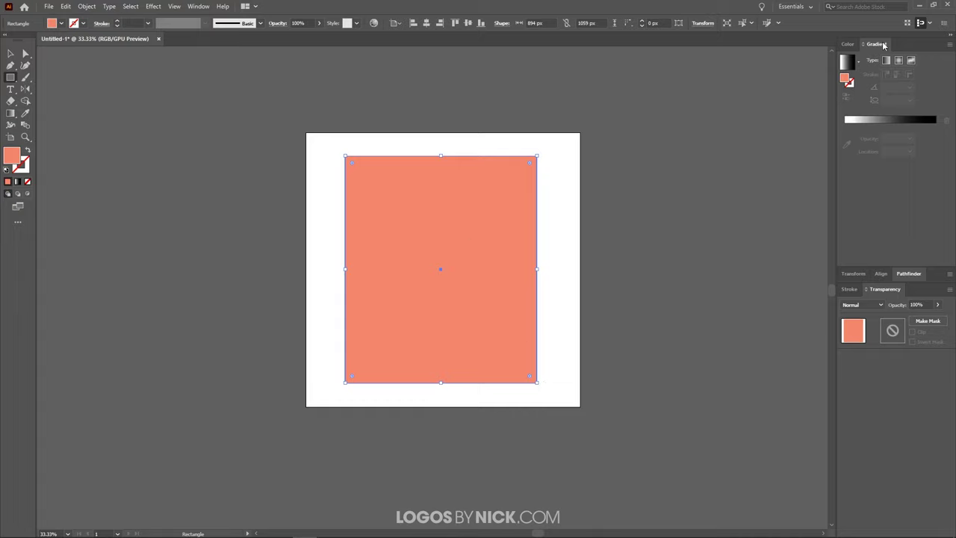
# Step: Fill the rectangle with the White, Black preset from the Gradient panel
pyautogui.click(859, 64)
pyautogui.scroll(1, 791, 94)
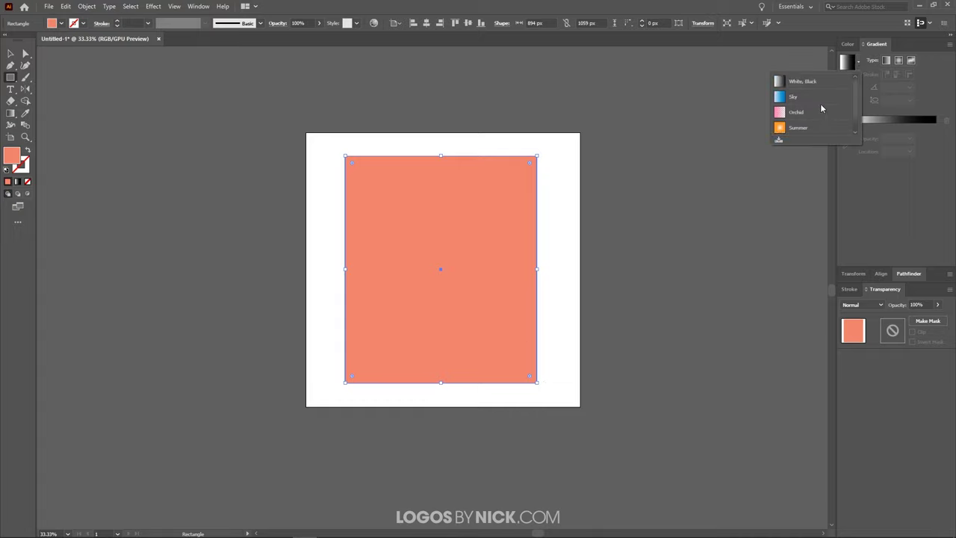
pyautogui.click(783, 82)
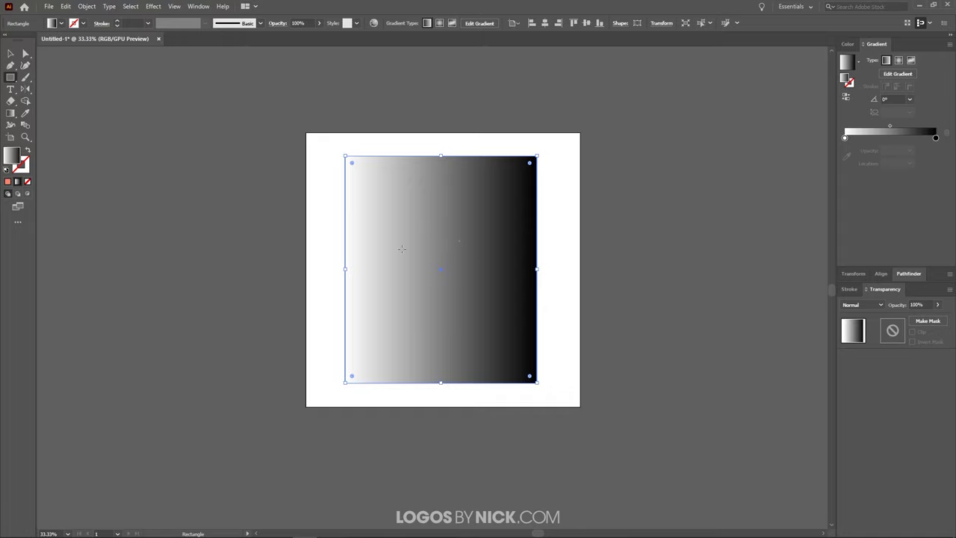
# Step: Cut the gradient rectangle, select the face group, and click Make Mask in Transparency
pyautogui.click(65, 6)
pyautogui.click(79, 43)
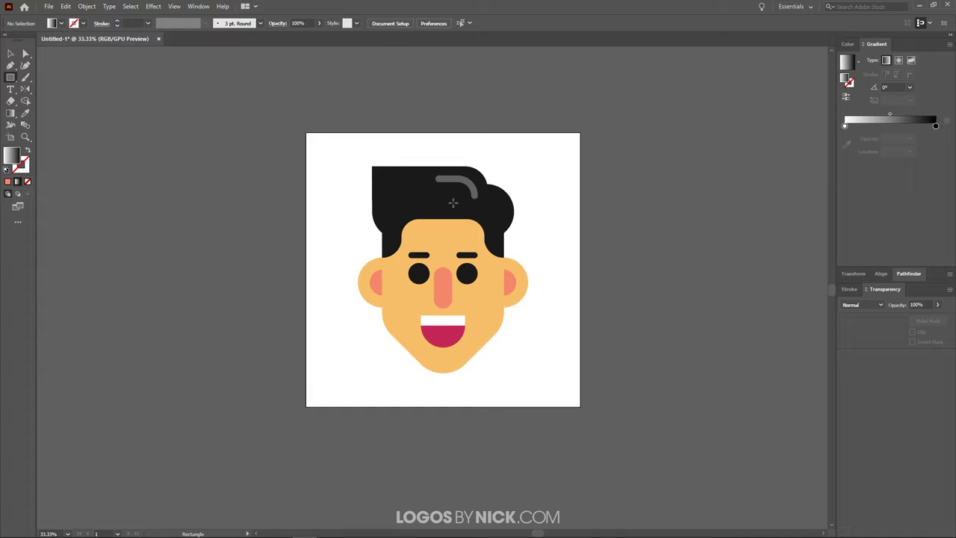
pyautogui.click(10, 53)
pyautogui.click(458, 209)
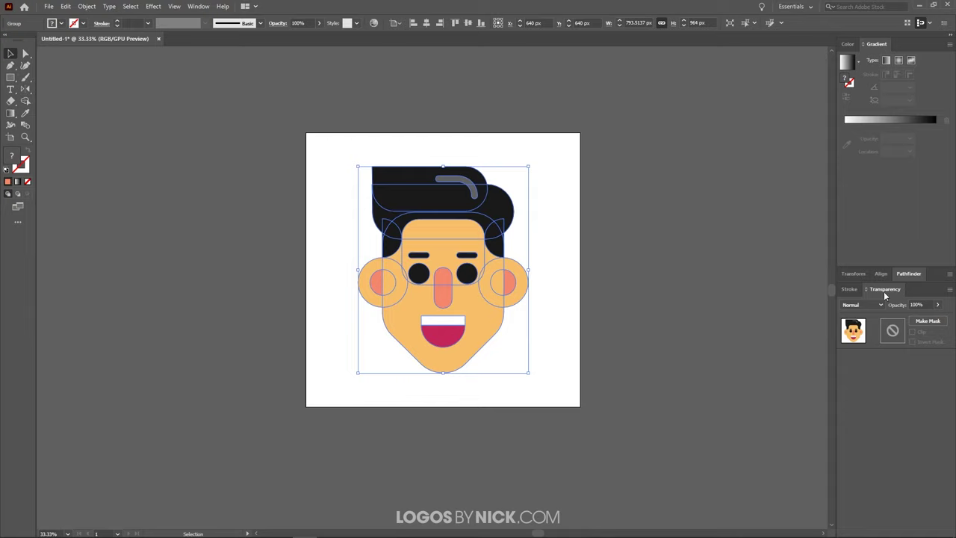
pyautogui.click(928, 321)
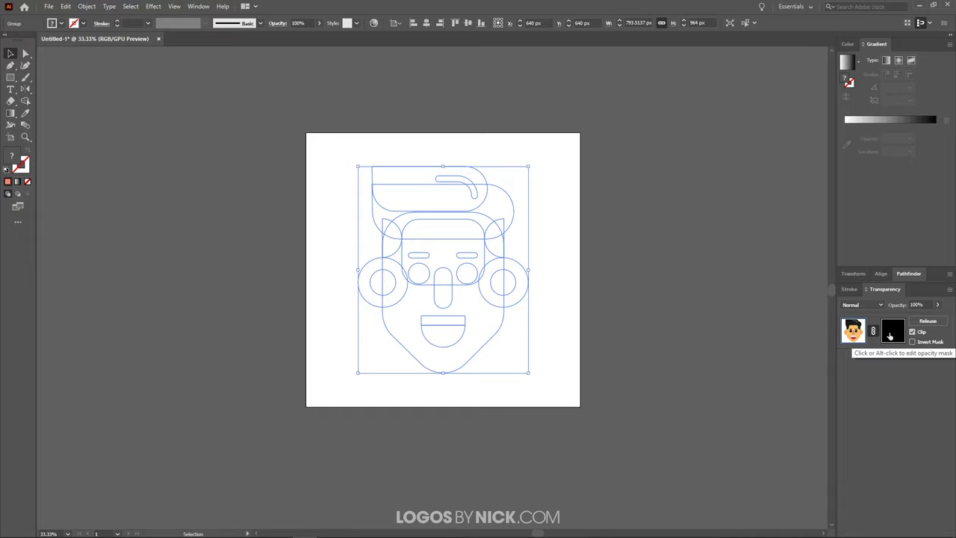
# Step: Paste the gradient rectangle into the face's opacity mask and centre it horizontally and vertically
pyautogui.click(889, 336)
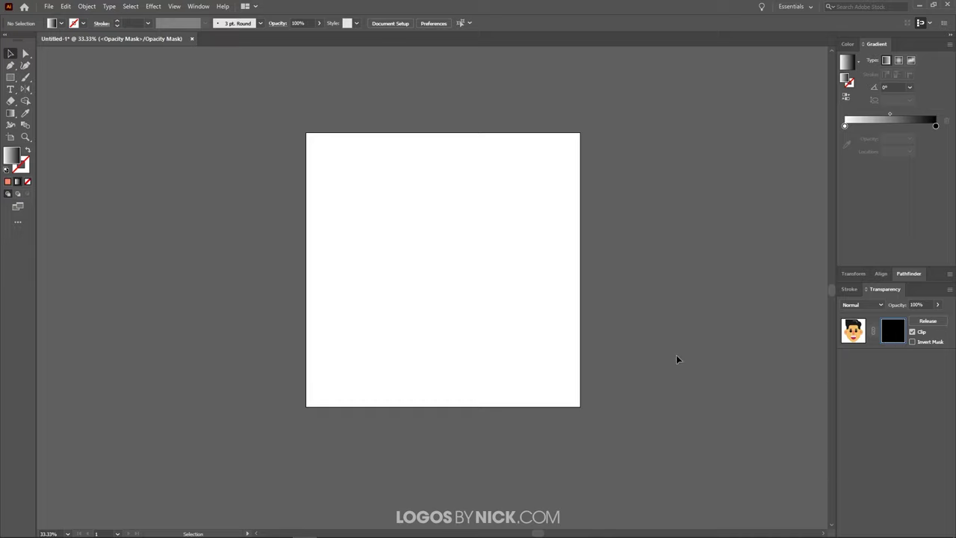
pyautogui.hotkey('ctrl', 'v')
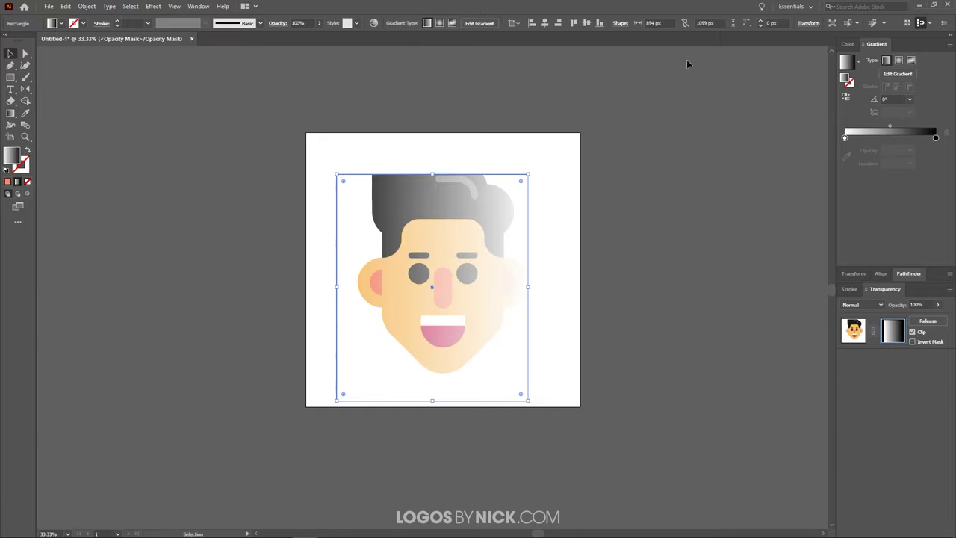
pyautogui.click(545, 23)
pyautogui.click(586, 23)
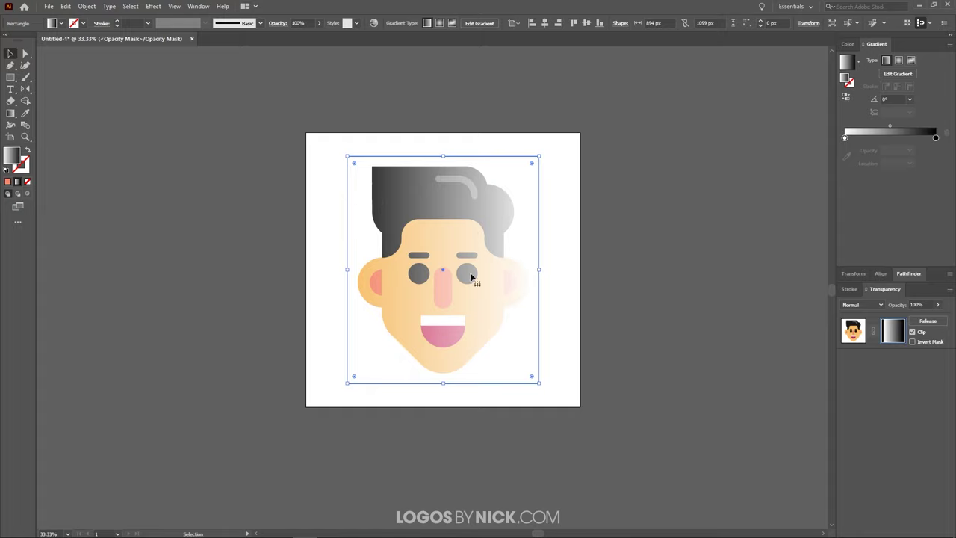
# Step: Pull the mask gradient's stops inward to about 38.7% and 62.8%, shift the midpoint left, and tilt it slightly
pyautogui.click(10, 116)
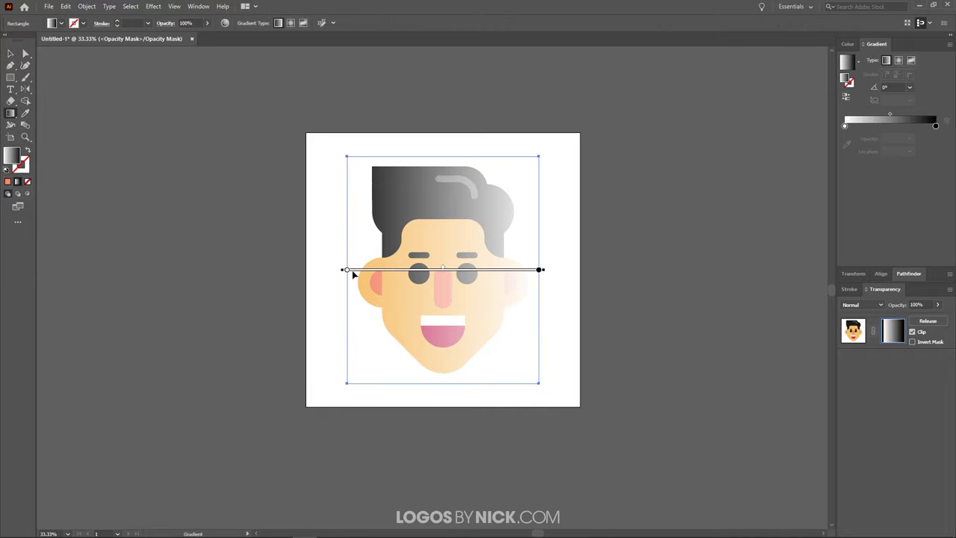
pyautogui.moveTo(346, 270); pyautogui.dragTo(390, 269)
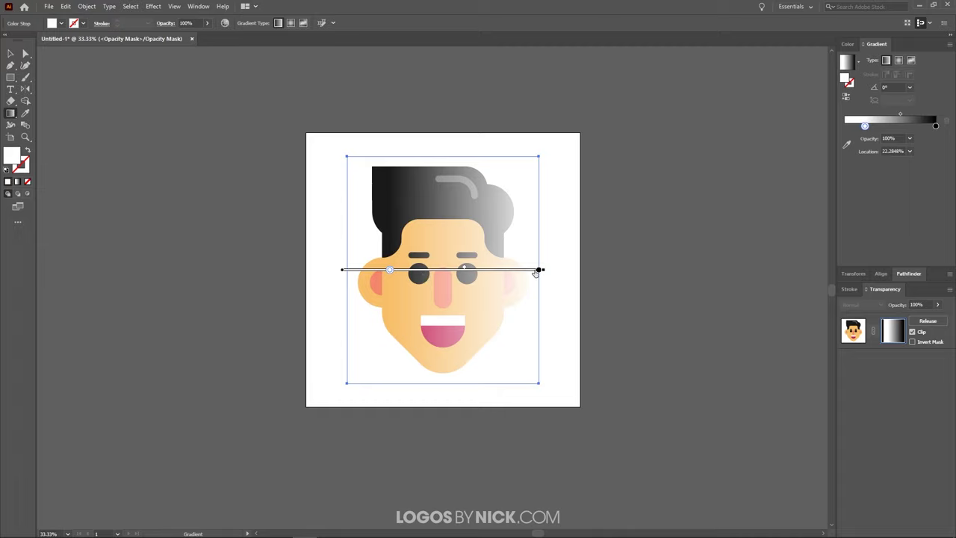
pyautogui.moveTo(539, 270); pyautogui.dragTo(496, 270)
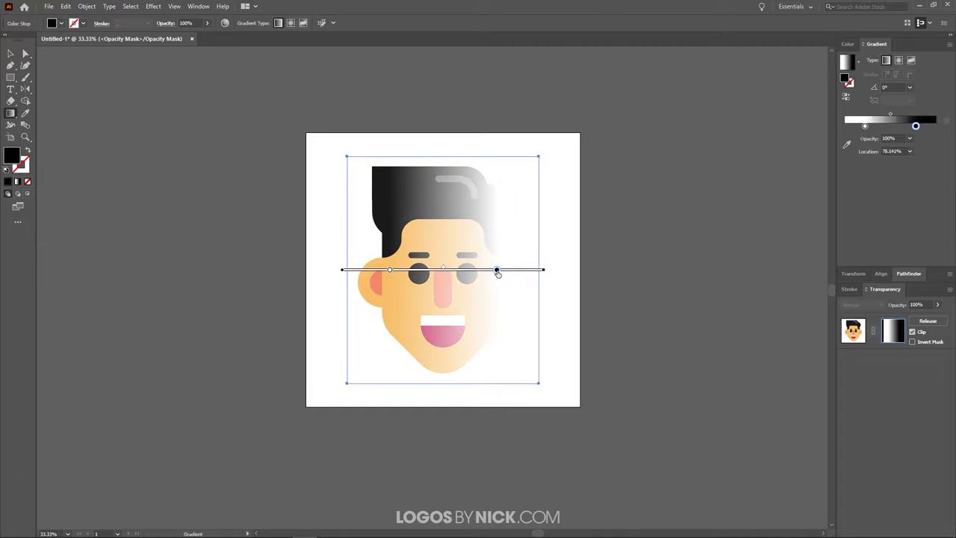
pyautogui.moveTo(498, 273)
pyautogui.mouseDown()
pyautogui.moveTo(540, 273)
pyautogui.moveTo(492, 280)
pyautogui.moveTo(503, 275)
pyautogui.mouseUp()
pyautogui.moveTo(389, 270); pyautogui.dragTo(418, 270)
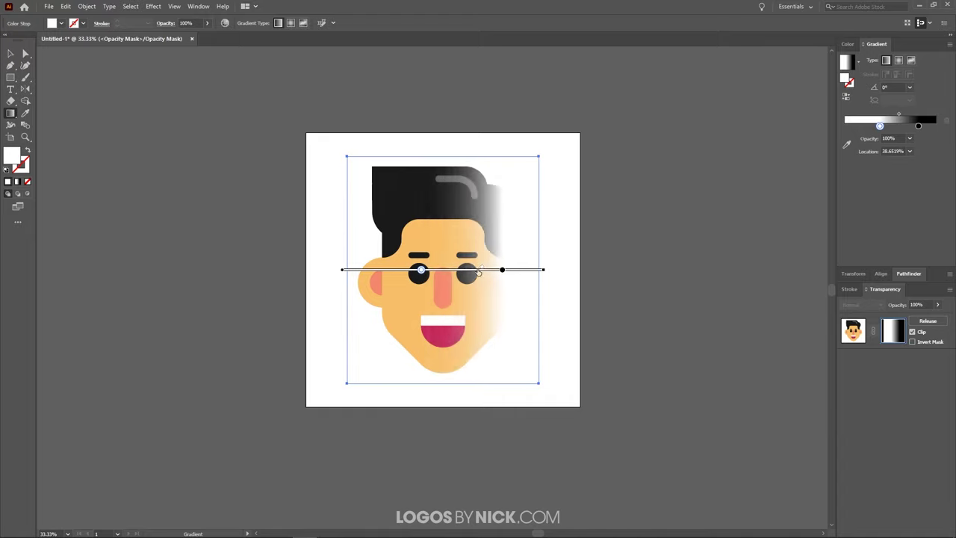
pyautogui.moveTo(460, 268); pyautogui.dragTo(413, 270)
pyautogui.moveTo(502, 270); pyautogui.dragTo(469, 270)
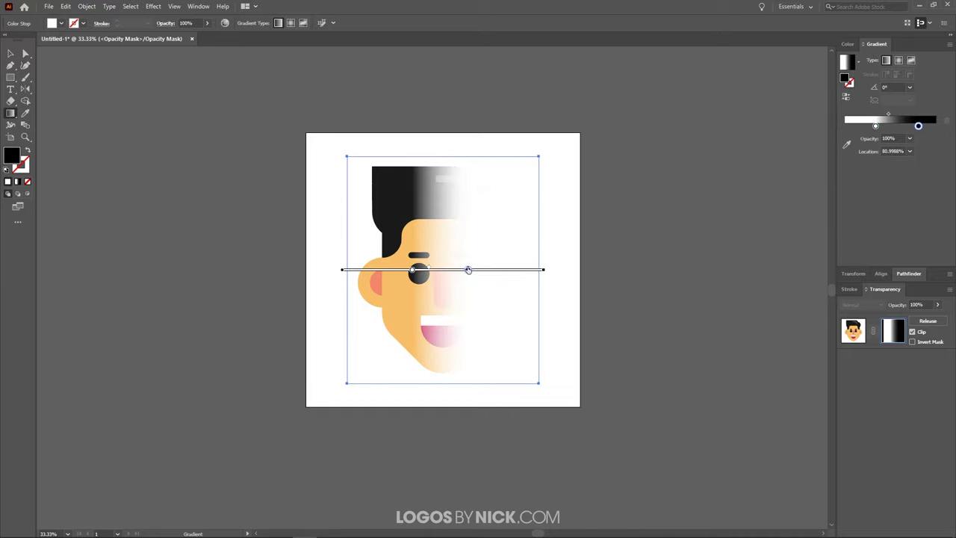
pyautogui.moveTo(545, 267)
pyautogui.mouseDown()
pyautogui.moveTo(549, 287)
pyautogui.moveTo(523, 359)
pyautogui.moveTo(525, 256)
pyautogui.moveTo(508, 172)
pyautogui.moveTo(508, 297)
pyautogui.moveTo(522, 351)
pyautogui.moveTo(489, 250)
pyautogui.moveTo(501, 301)
pyautogui.moveTo(520, 270)
pyautogui.mouseUp()
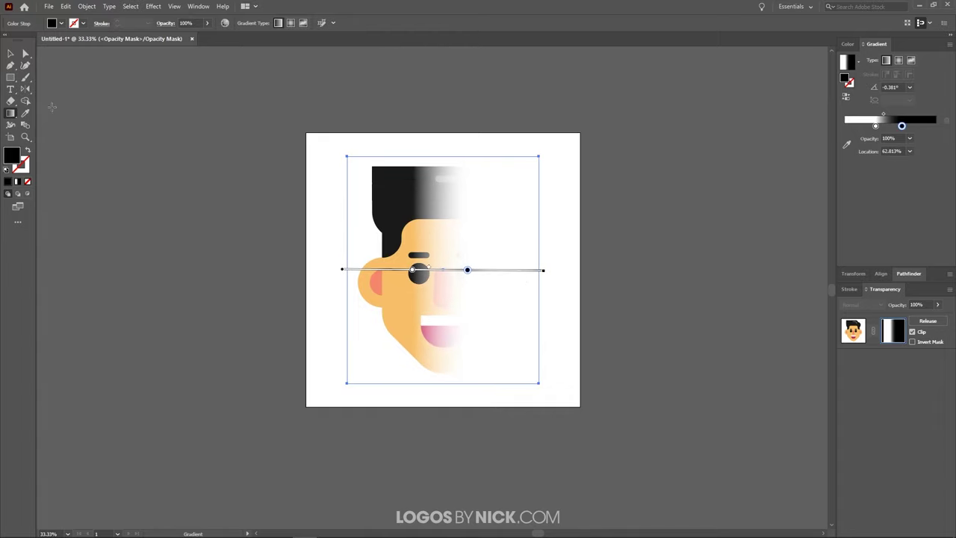
# Step: Exit mask editing via the artwork thumbnail, then drag the faded face off the artboard and back
pyautogui.click(11, 54)
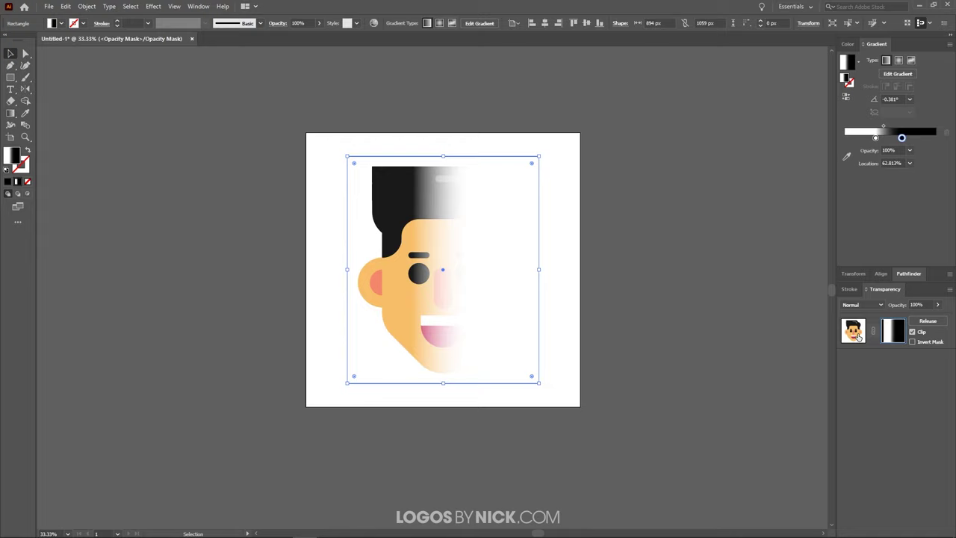
pyautogui.click(857, 335)
pyautogui.moveTo(461, 319); pyautogui.dragTo(209, 277)
pyautogui.click(196, 414)
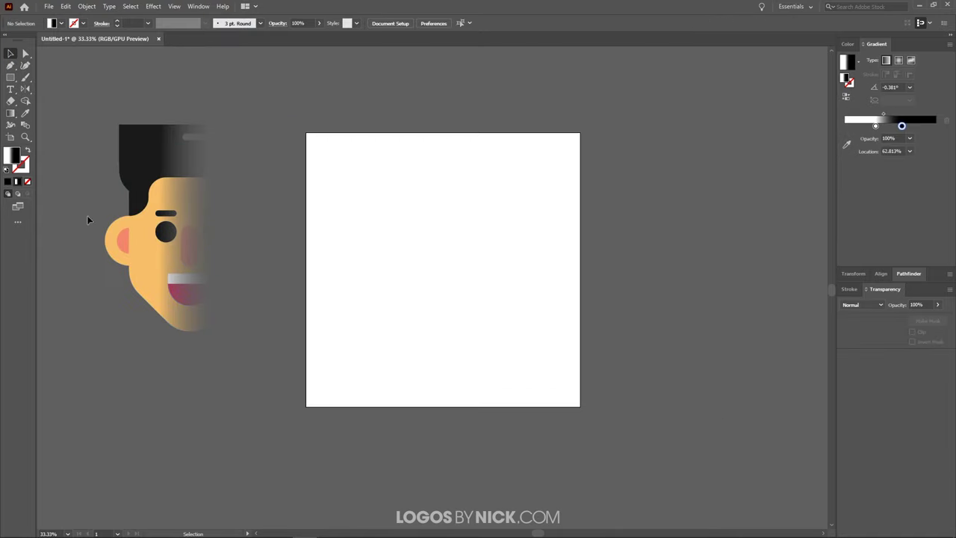
pyautogui.moveTo(188, 235); pyautogui.dragTo(477, 292)
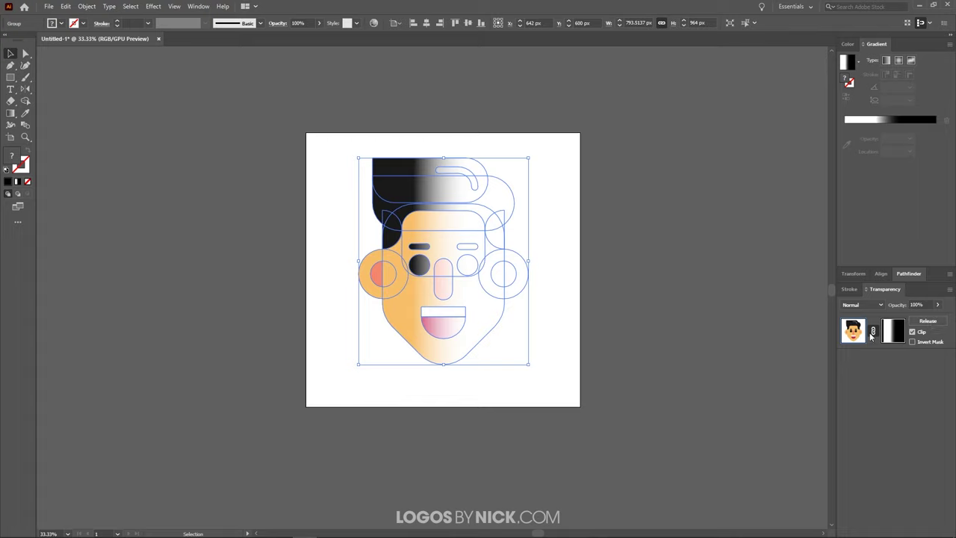
pyautogui.click(926, 322)
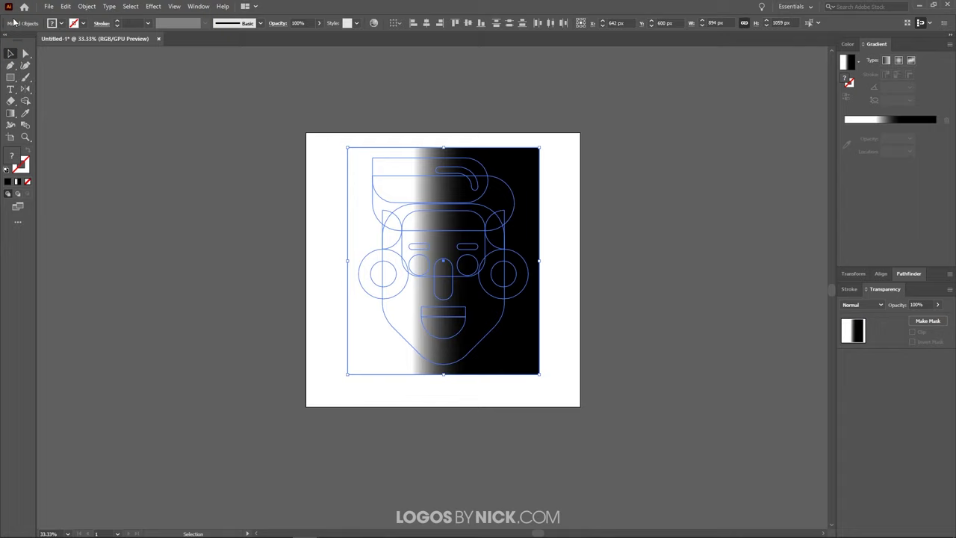
pyautogui.click(72, 9)
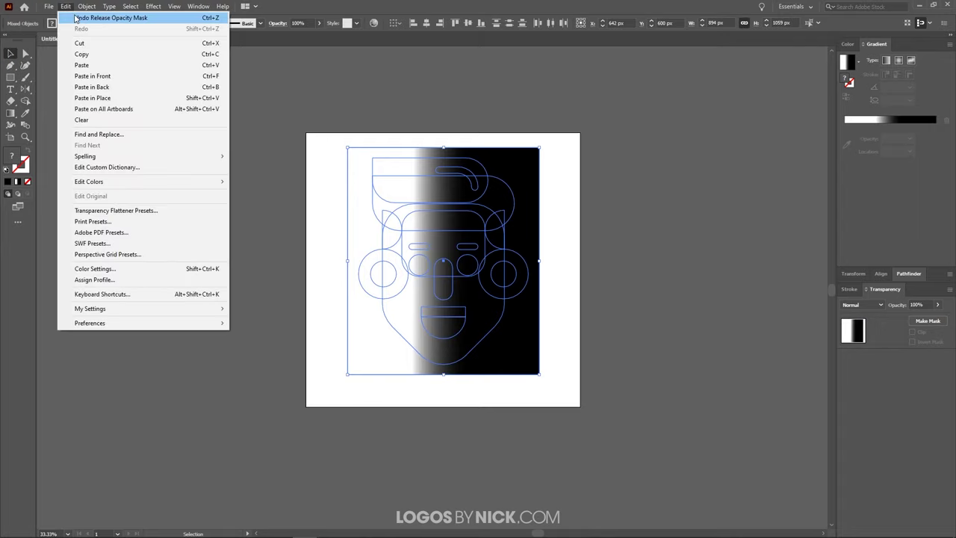
pyautogui.click(104, 16)
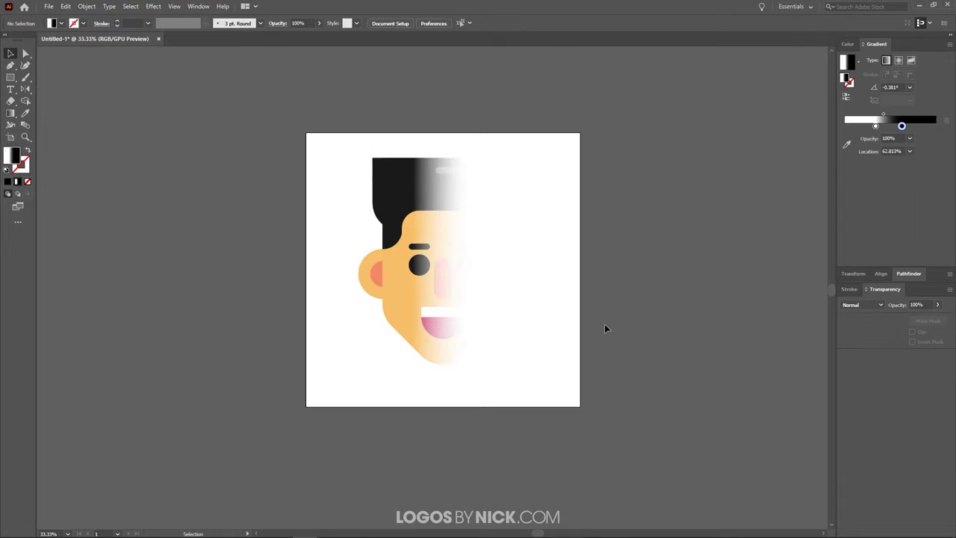